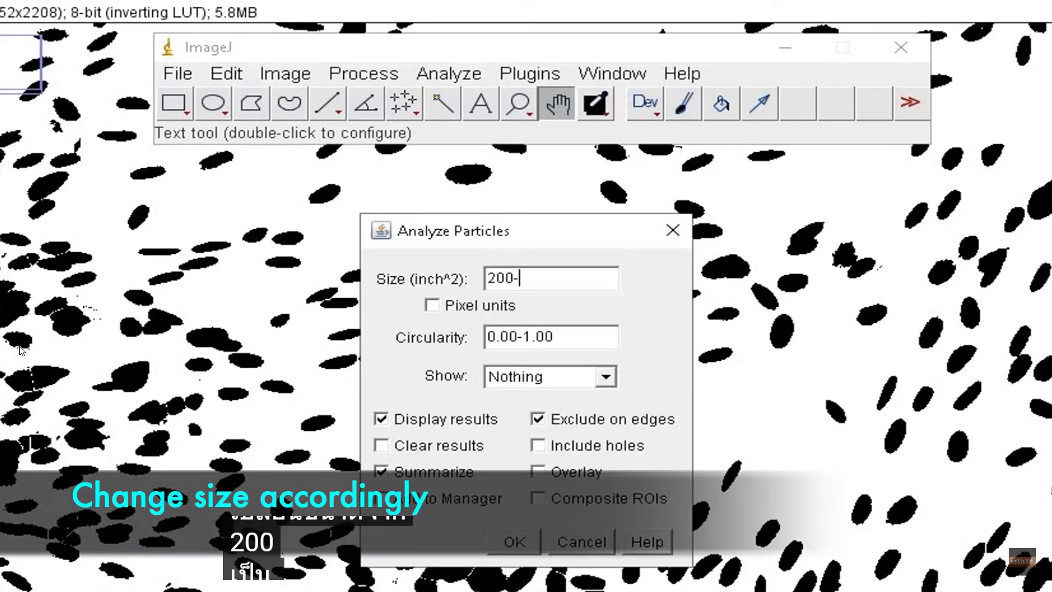
- Analyze particles sized 200-25000 in pixel units with circularity 0.40-1.00, showing Outlines, with Display results turned off
text(25000)
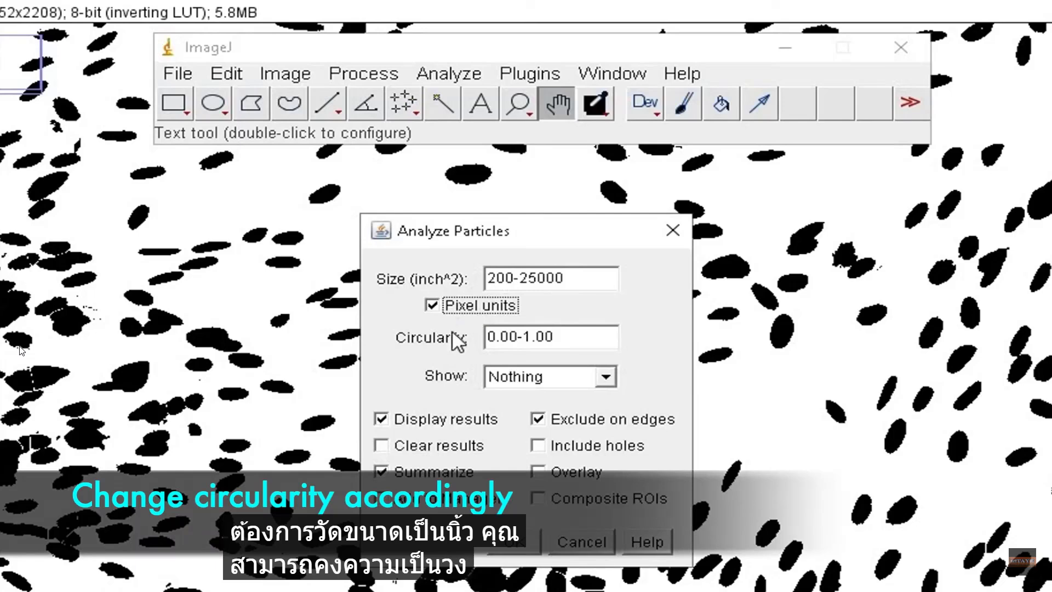
double_click(509, 337)
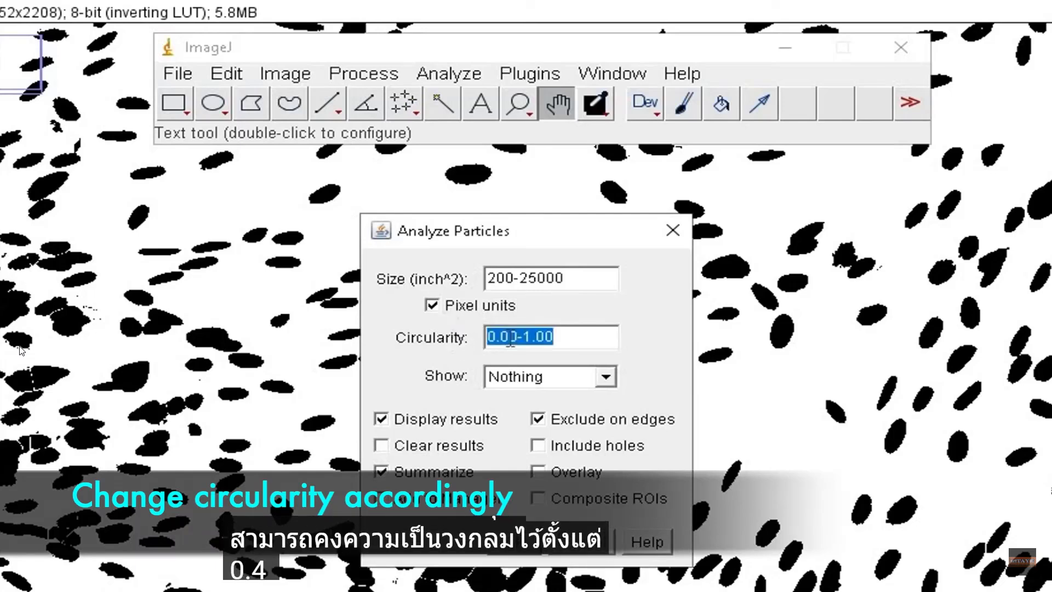
text(40)
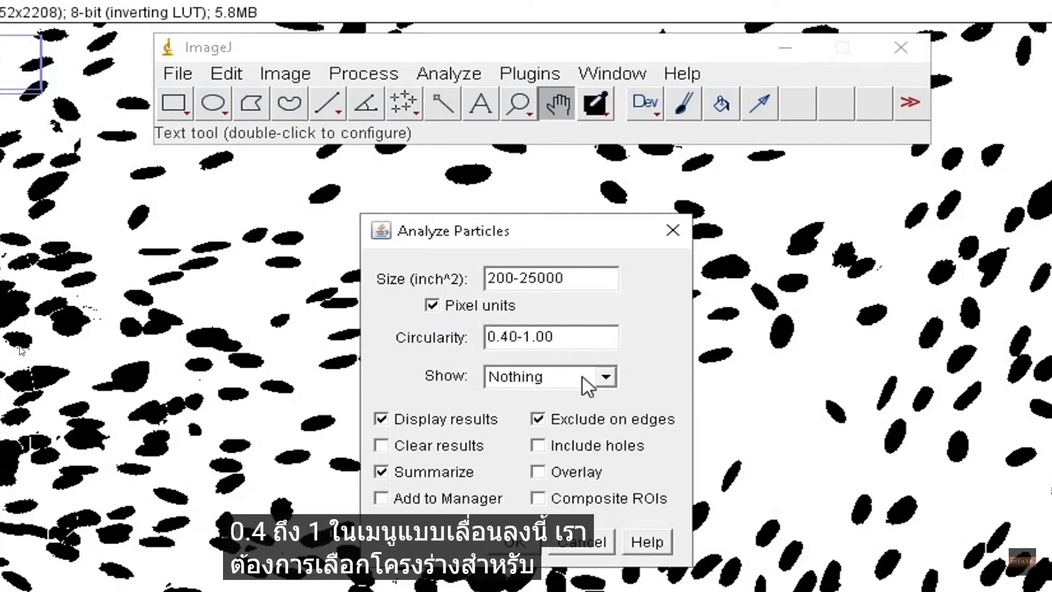
click(606, 377)
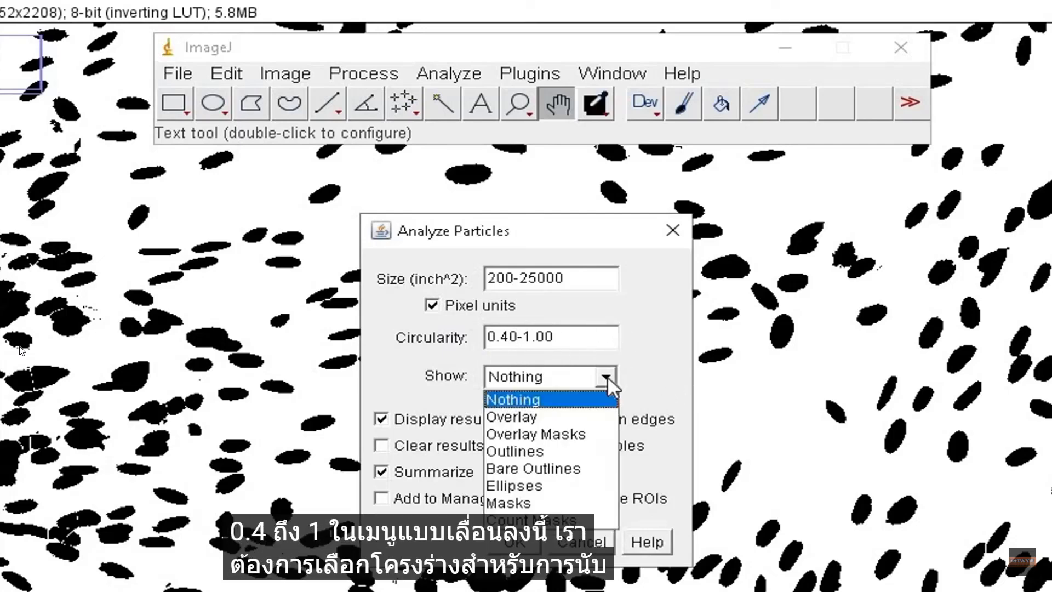
click(561, 450)
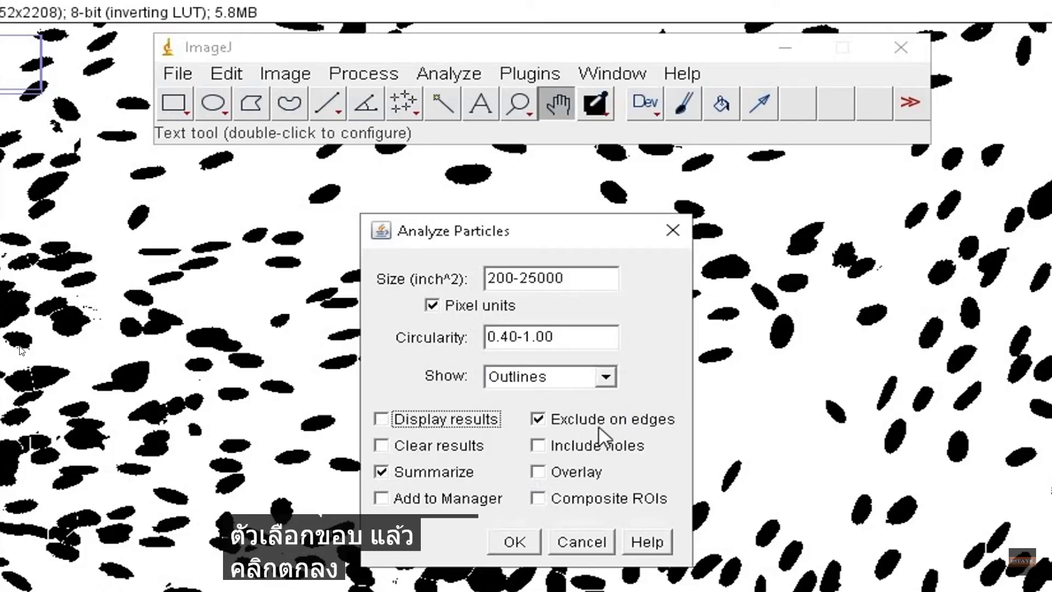
click(529, 543)
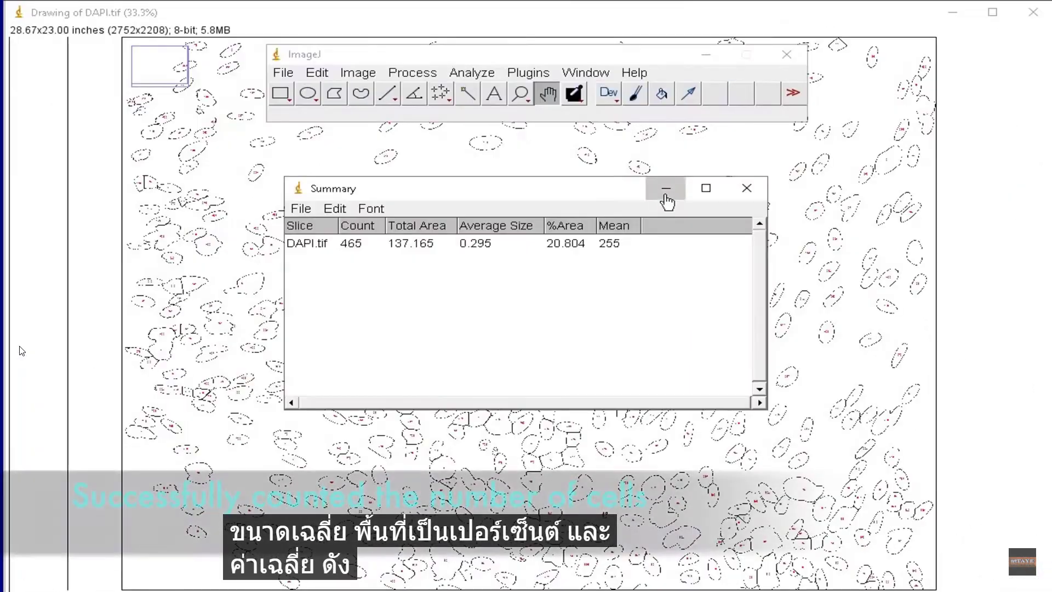
- Minimize the Summary table and the outline drawing of DAPI.tif
click(734, 224)
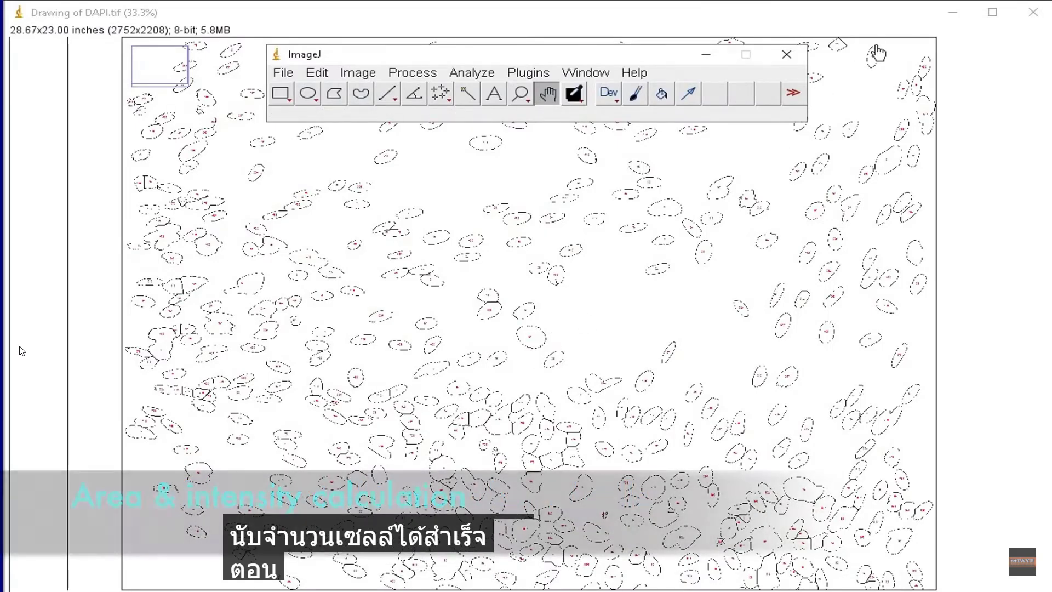
click(951, 15)
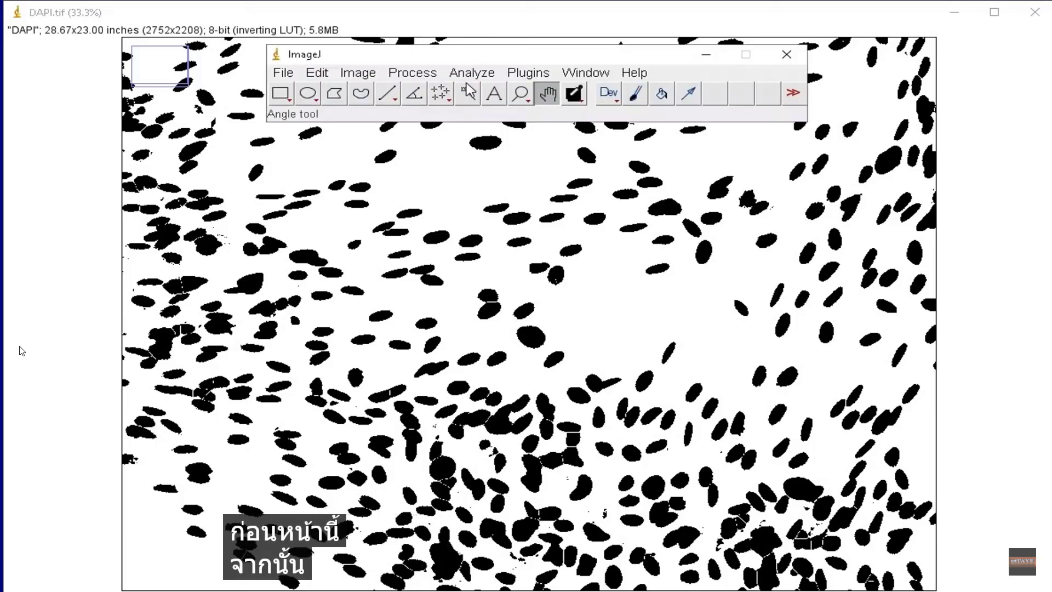
- Measure the whole thresholded DAPI image, and close the results without saving the measurement
click(471, 72)
click(482, 160)
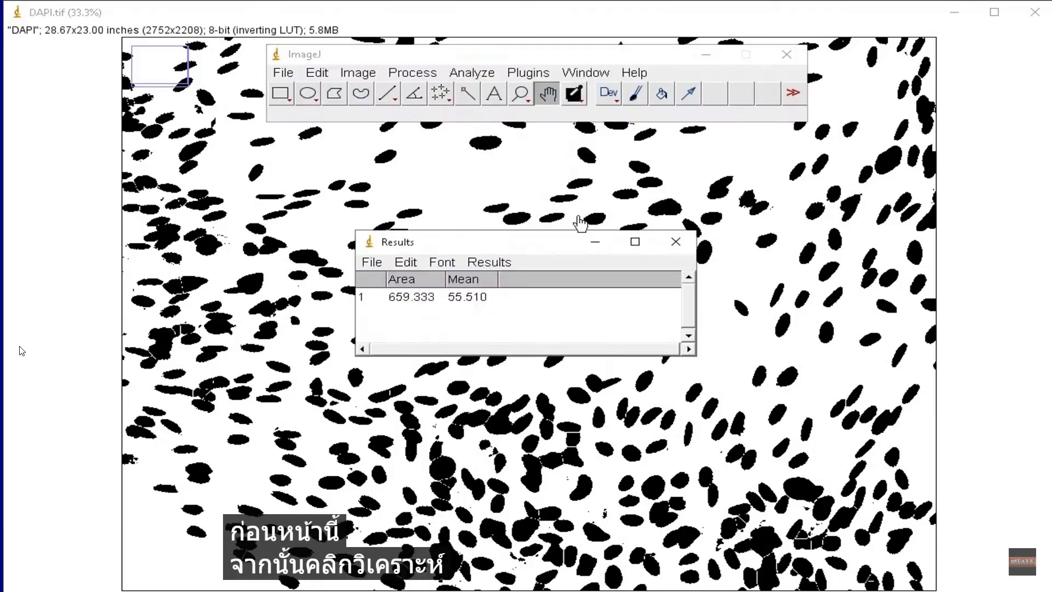
click(679, 242)
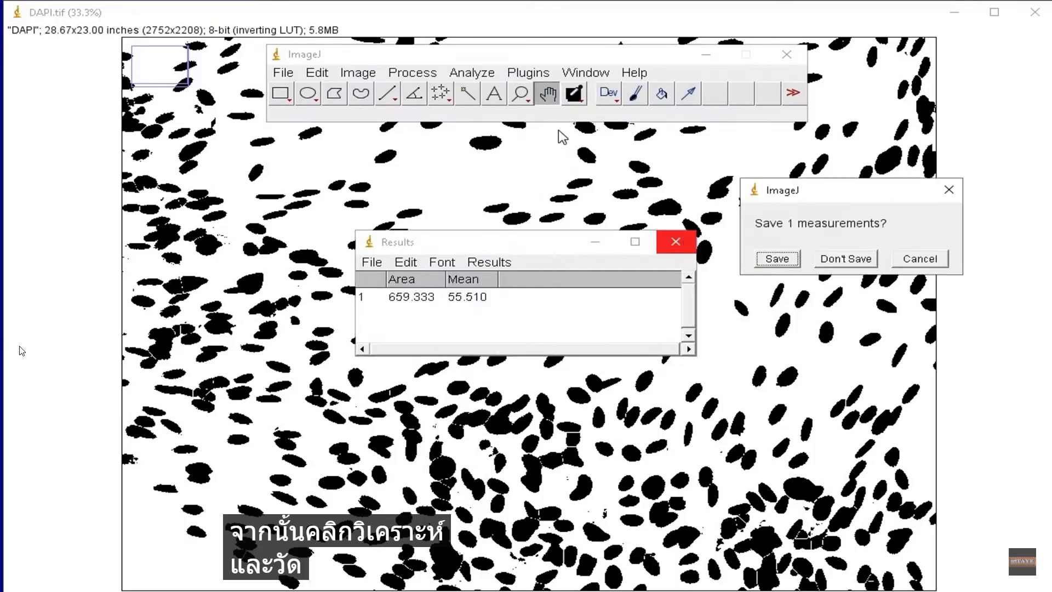
click(844, 259)
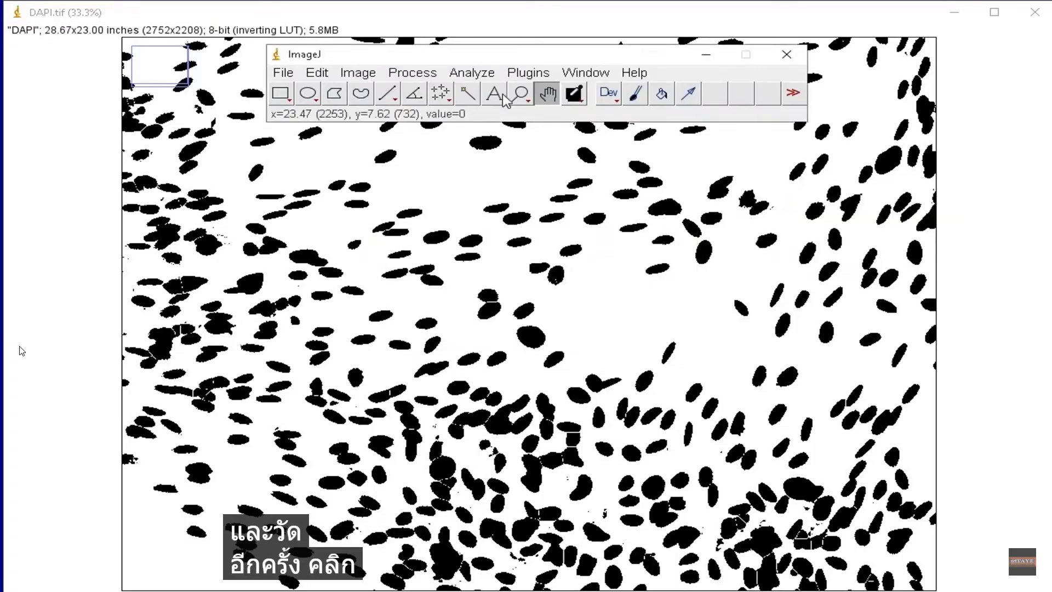
- Analyze the particles again with the same size and circularity settings, adding the detected cells to the ROI Manager
click(477, 77)
click(464, 111)
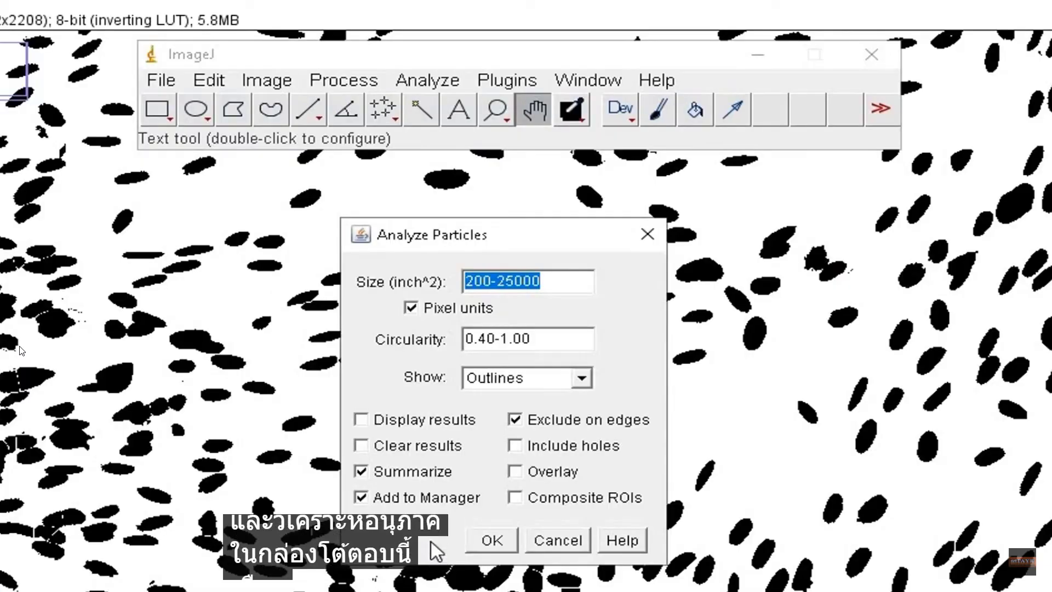
click(491, 541)
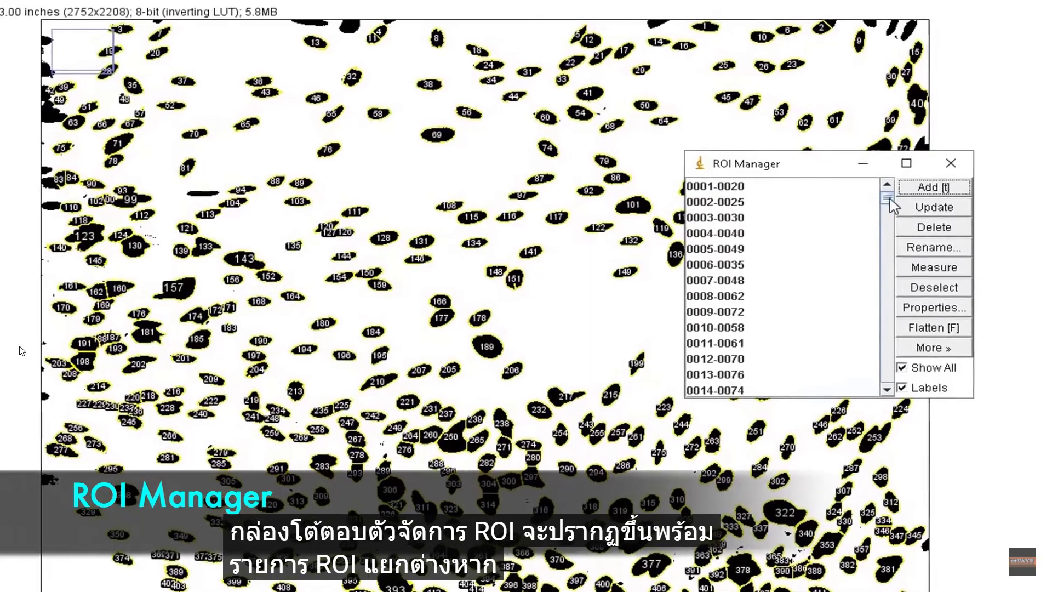
scroll(893, 220, down, 2)
drag(891, 232, 885, 391)
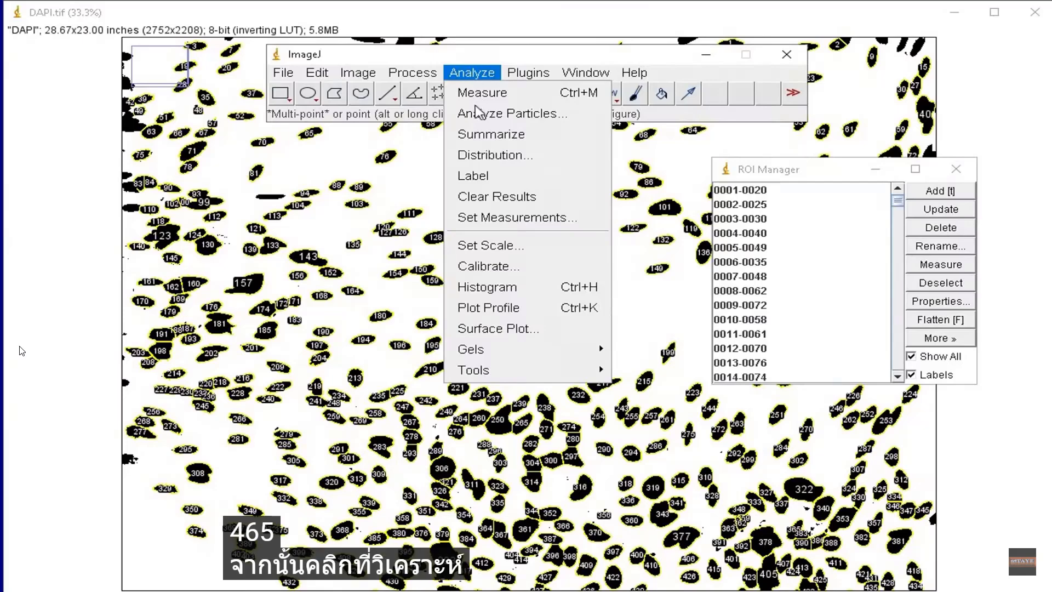
- Set the measurements to Area and Mean gray value with 3 decimal places, and open the unthresholded DAPI image from the desktop
click(585, 219)
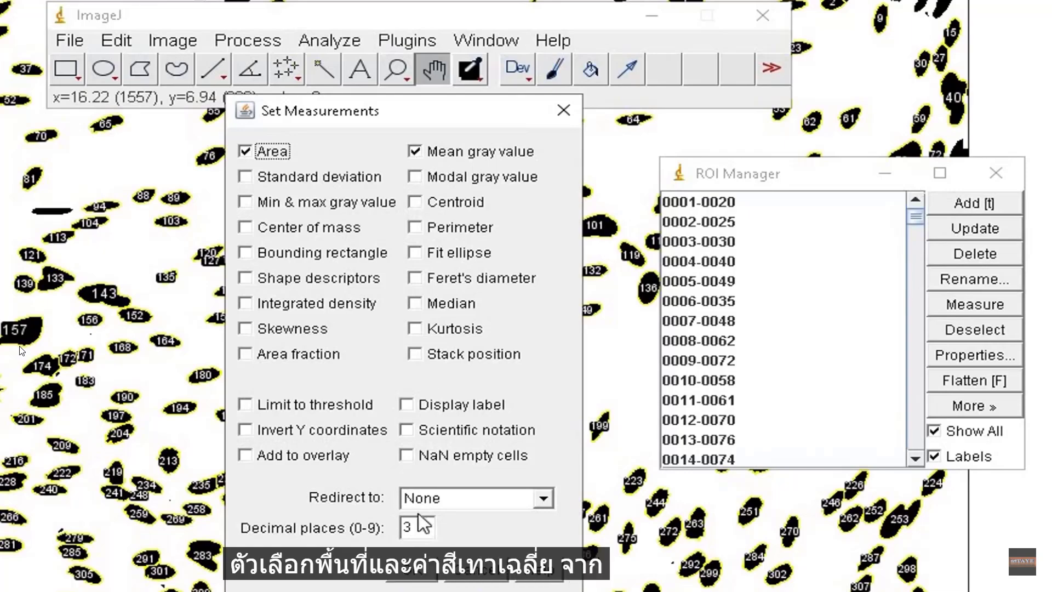
click(419, 579)
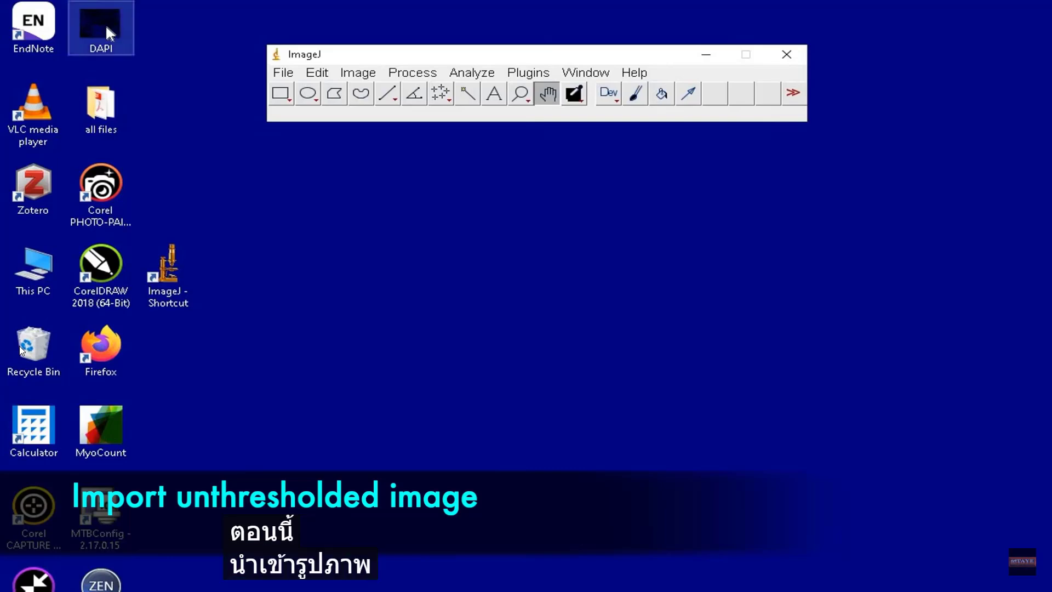
drag(105, 24, 256, 92)
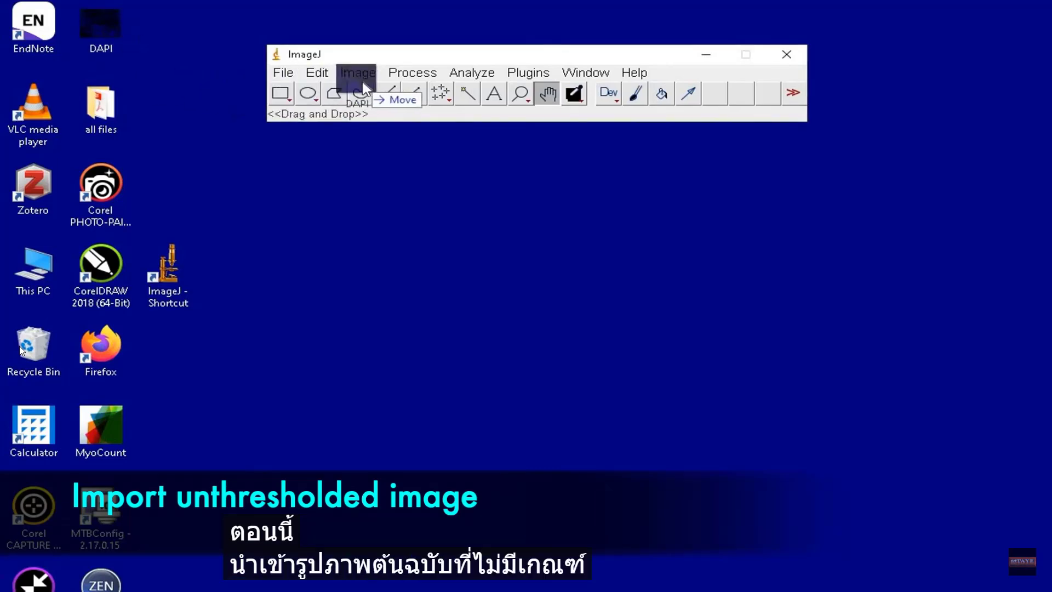
drag(364, 87, 364, 89)
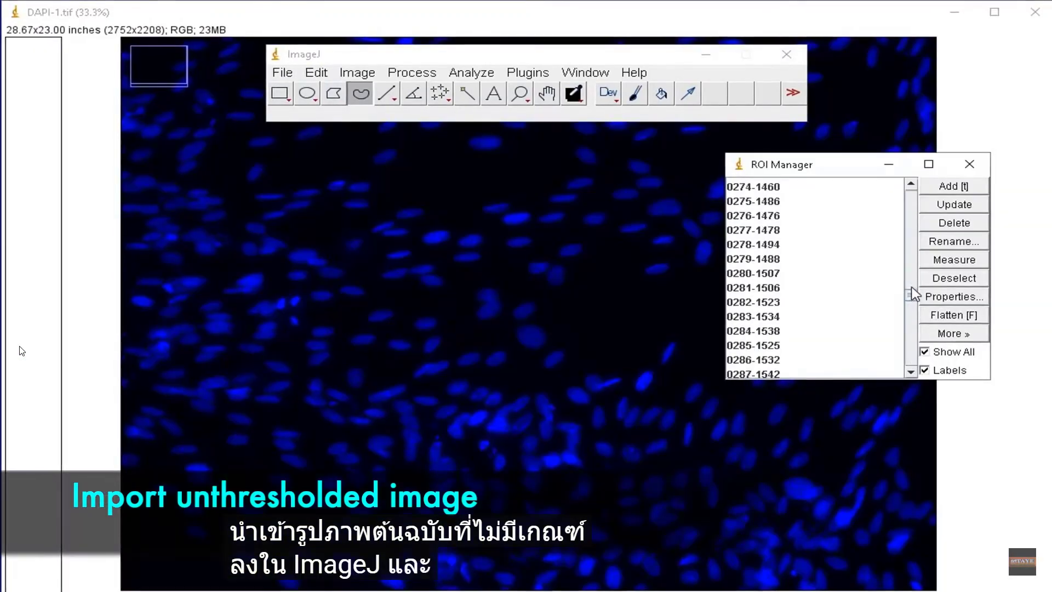
- Select the single cell ROI 0232-1342 on the unthresholded image and measure its area and mean intensity
drag(912, 291, 912, 276)
click(781, 307)
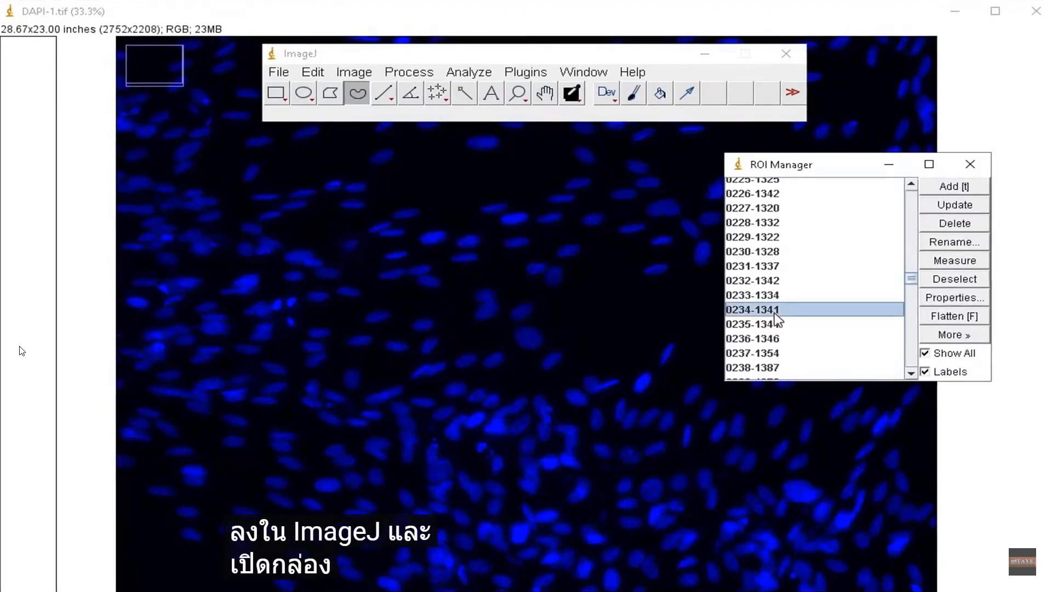
click(777, 282)
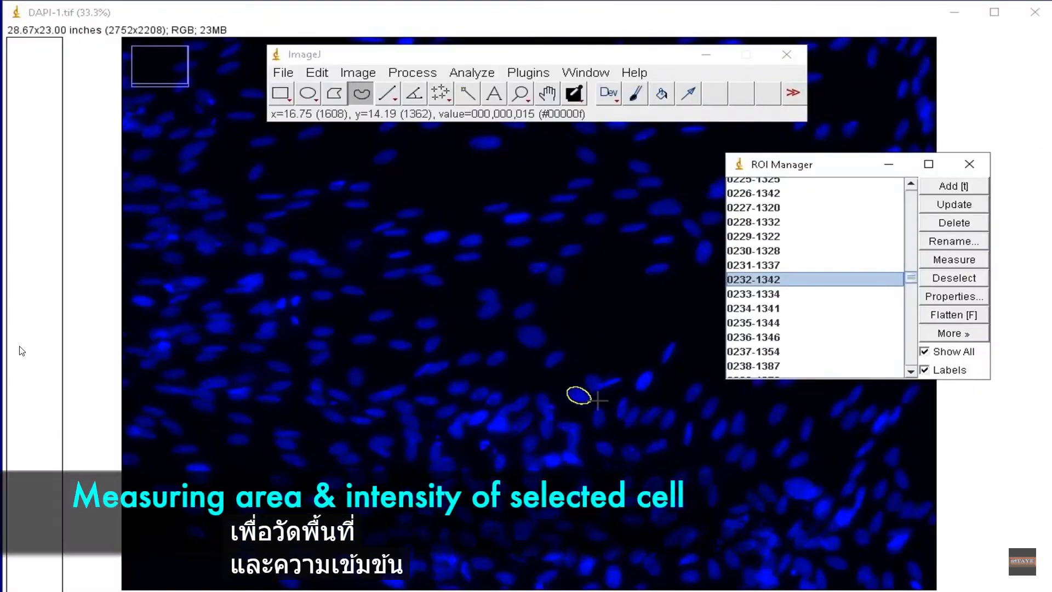
click(480, 75)
click(482, 93)
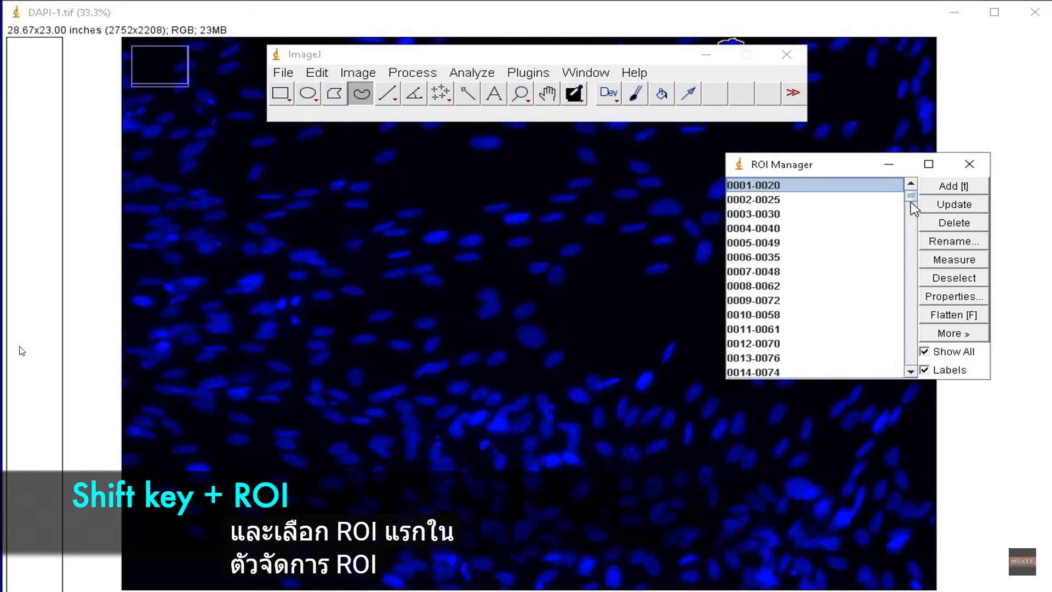
- Select every ROI from 0001-0020 through 0465-2183 and measure the area and mean intensity of all cells
drag(910, 197, 902, 368)
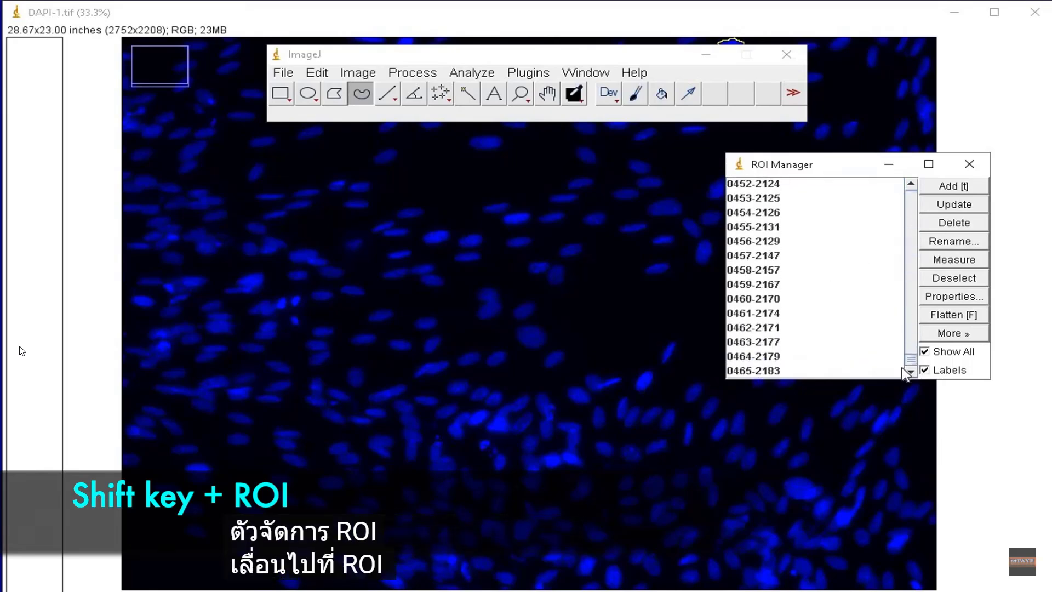
shift+click(758, 370)
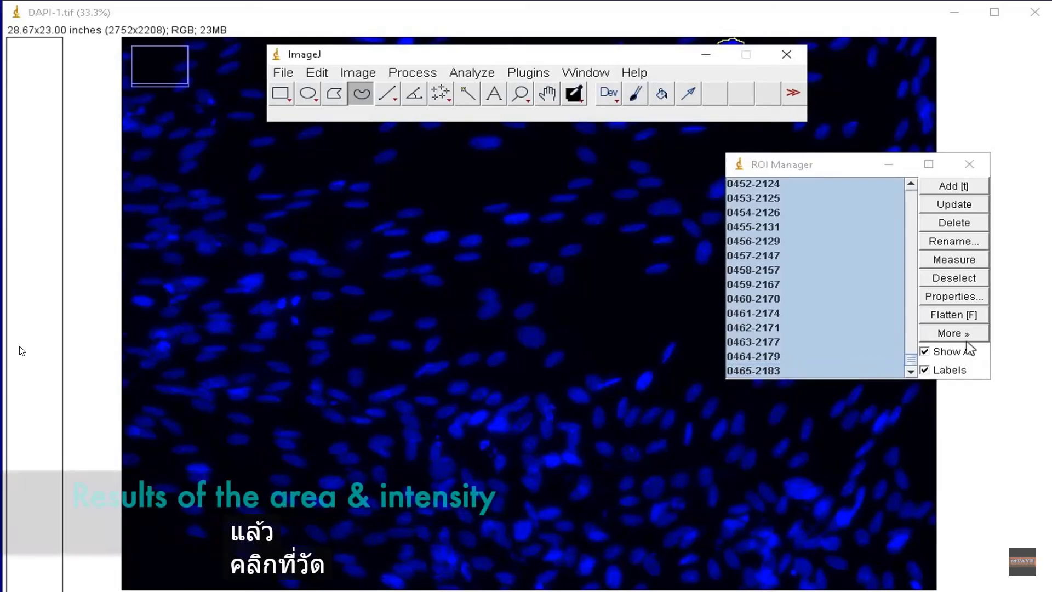
click(965, 261)
- Minimize the ROI Manager and main window, enlarge the Results table, and review the measurements down to the last row
click(890, 165)
drag(553, 239, 596, 67)
click(706, 55)
drag(586, 182, 588, 576)
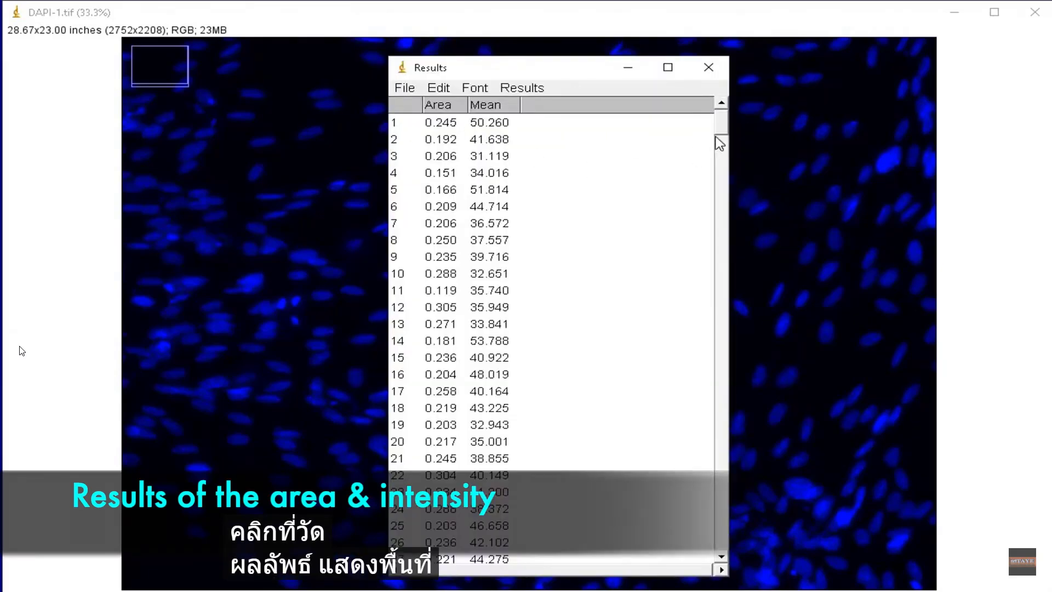
drag(722, 129, 722, 164)
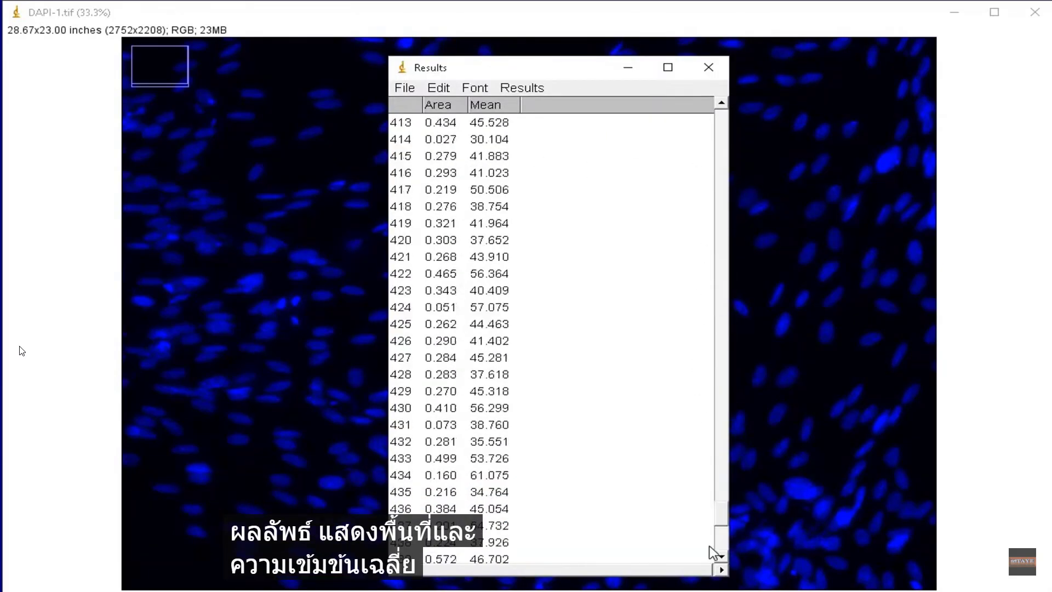
drag(596, 61, 761, 48)
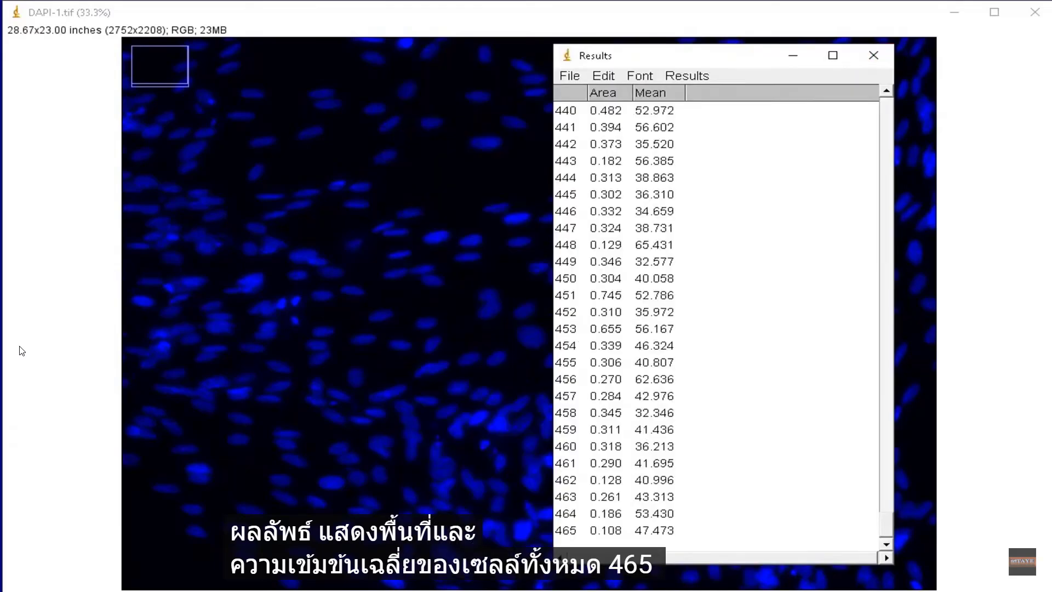
- Summarize the results table and highlight the Mean, SD, Min and Max rows
click(686, 76)
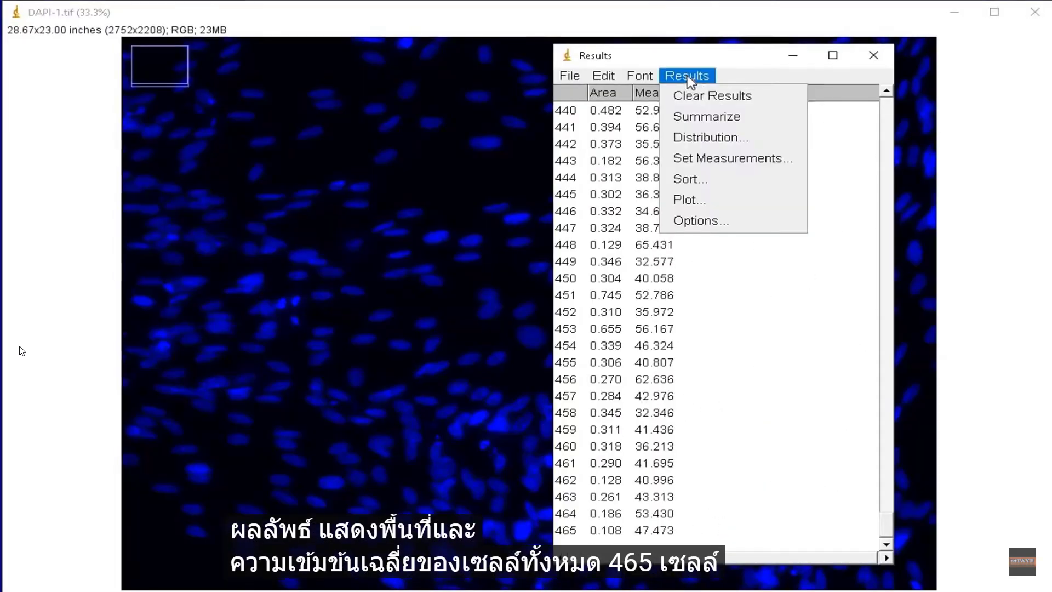
click(730, 116)
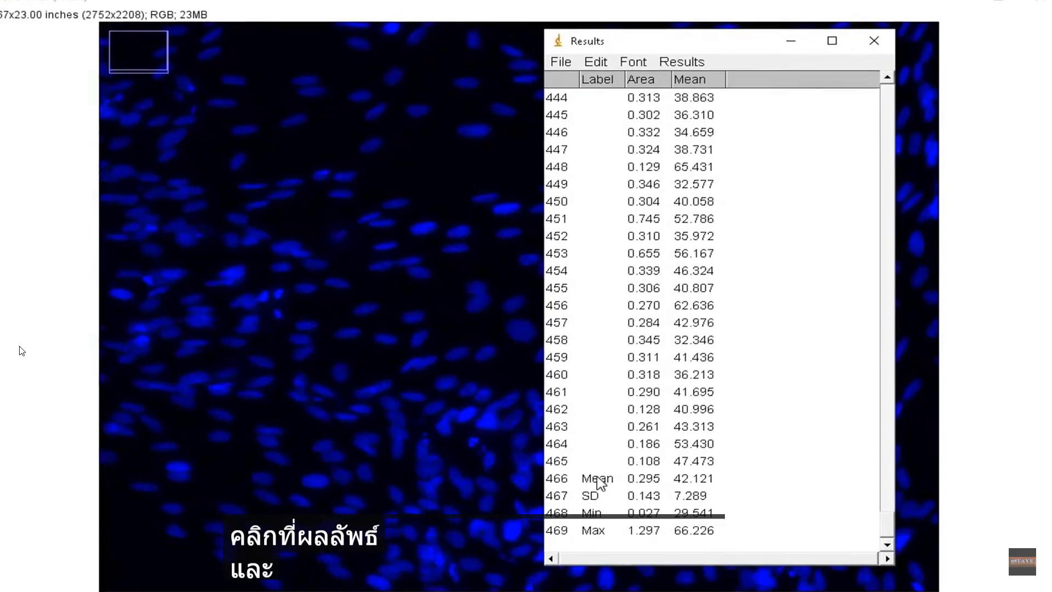
drag(549, 478, 685, 540)
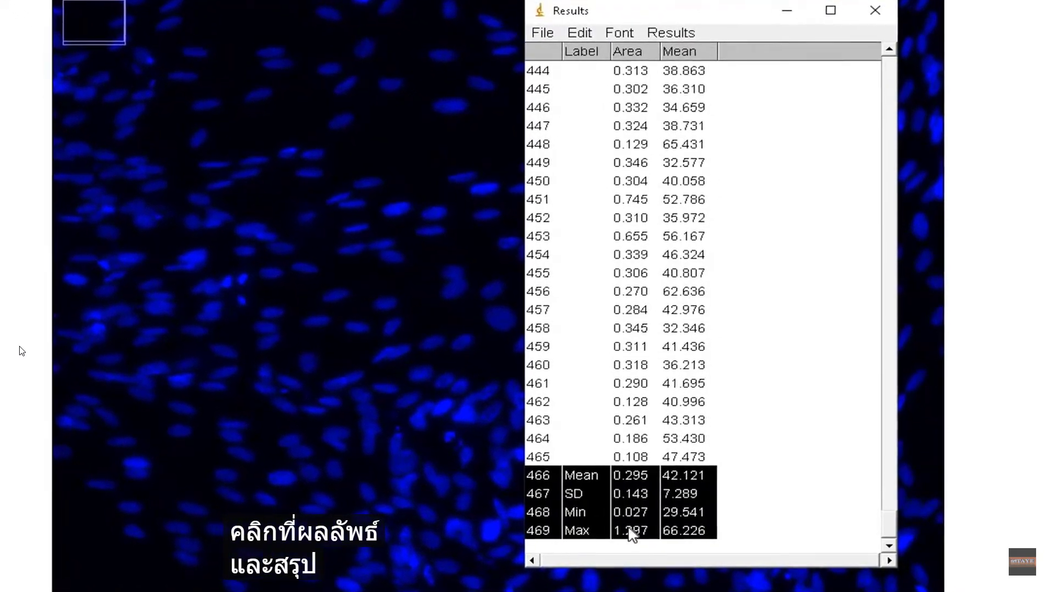